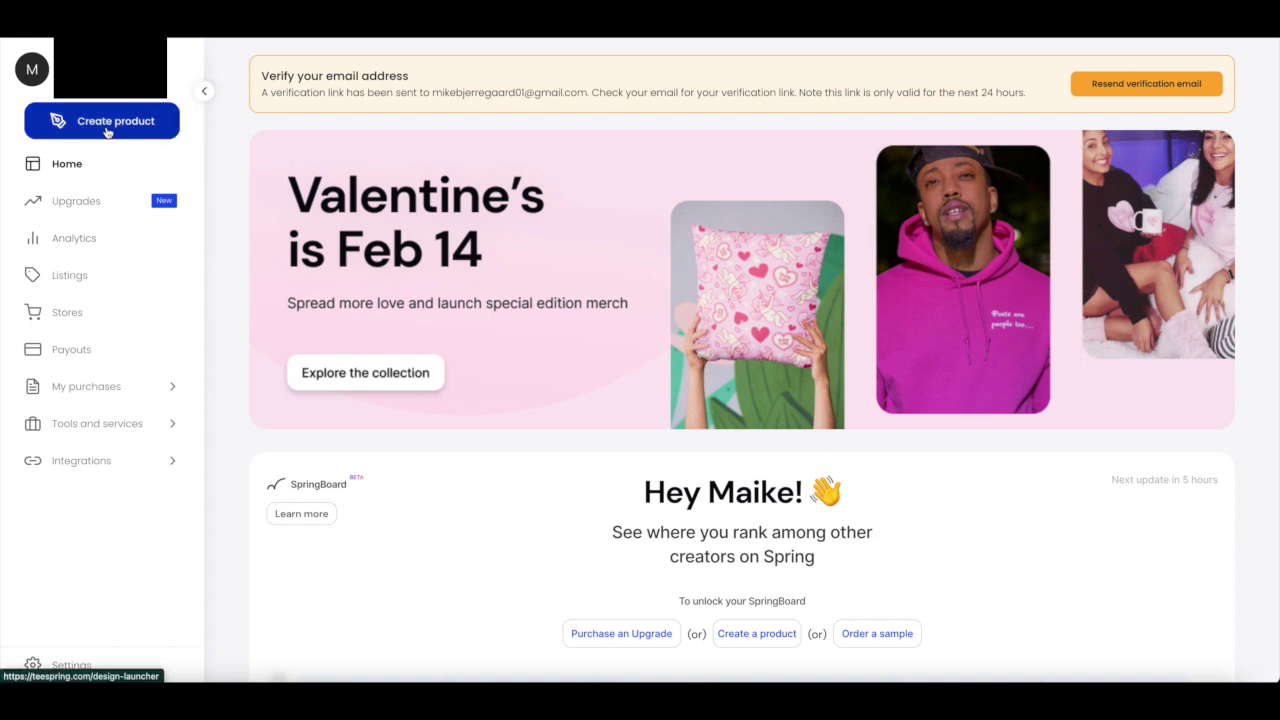
Step: Start a new product and choose the Women's Classic Tee from the best sellers
{"action": "left_click", "coordinate": [105, 130]}
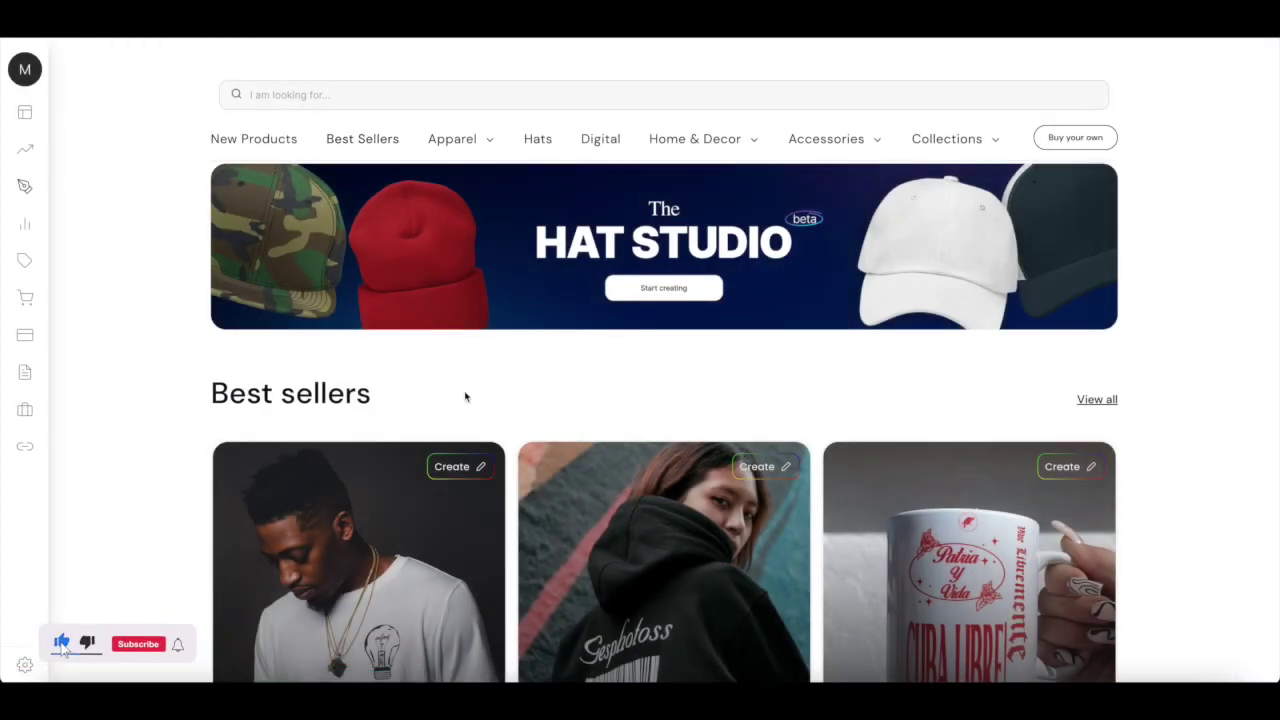
{"action": "scroll", "coordinate": [465, 395], "scroll_direction": "down", "scroll_amount": 7}
{"action": "scroll", "coordinate": [465, 395], "scroll_direction": "down", "scroll_amount": 4}
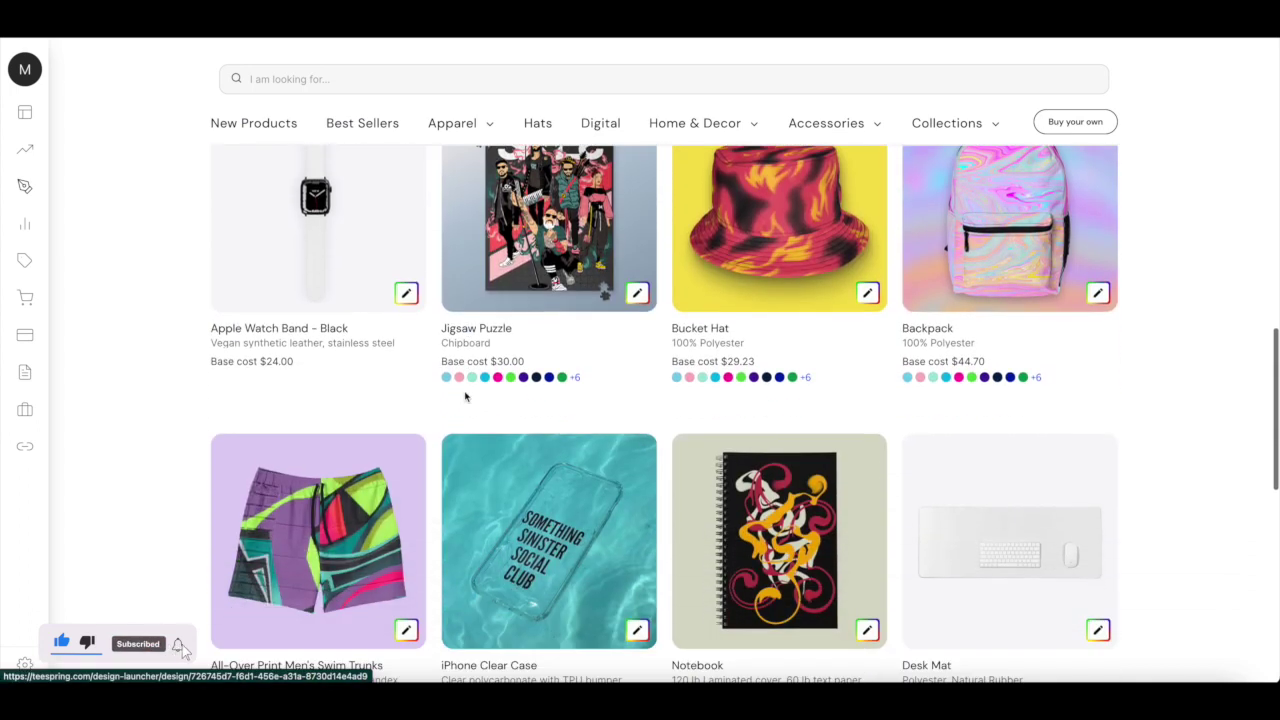
{"action": "scroll", "coordinate": [466, 396], "scroll_direction": "up", "scroll_amount": 10}
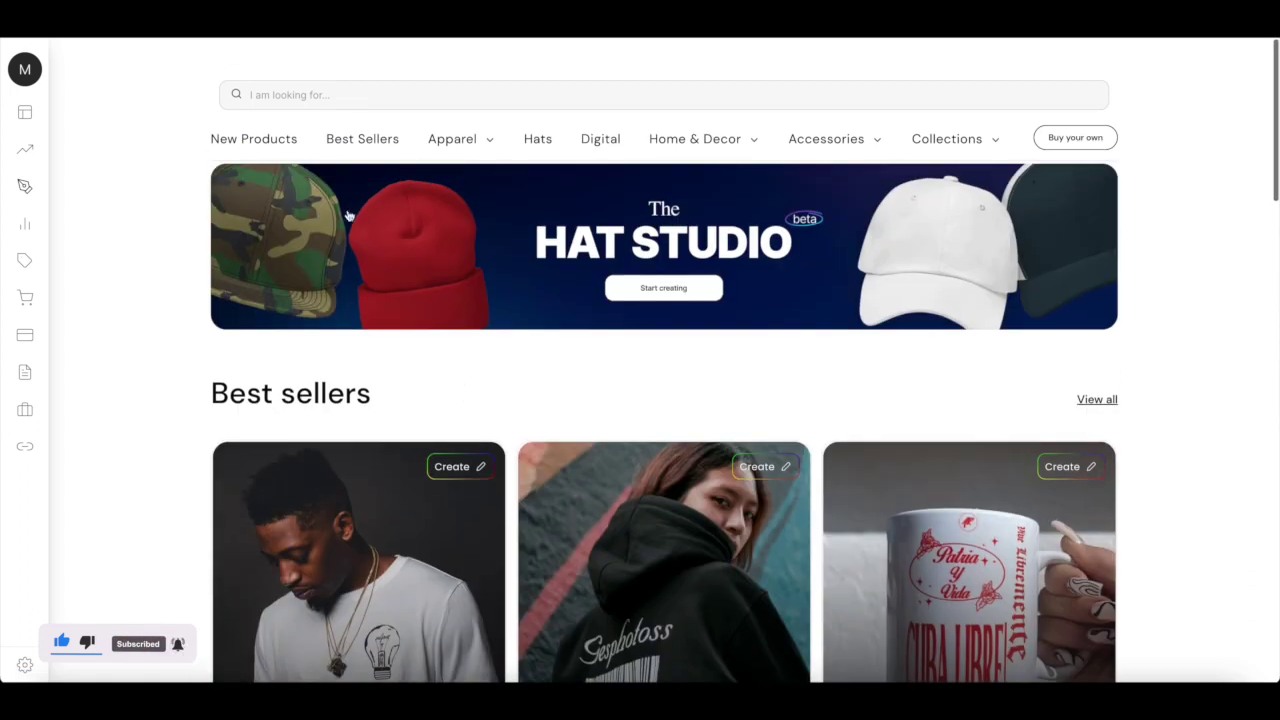
{"action": "left_click", "coordinate": [349, 145]}
{"action": "scroll", "coordinate": [432, 322], "scroll_direction": "down", "scroll_amount": 2}
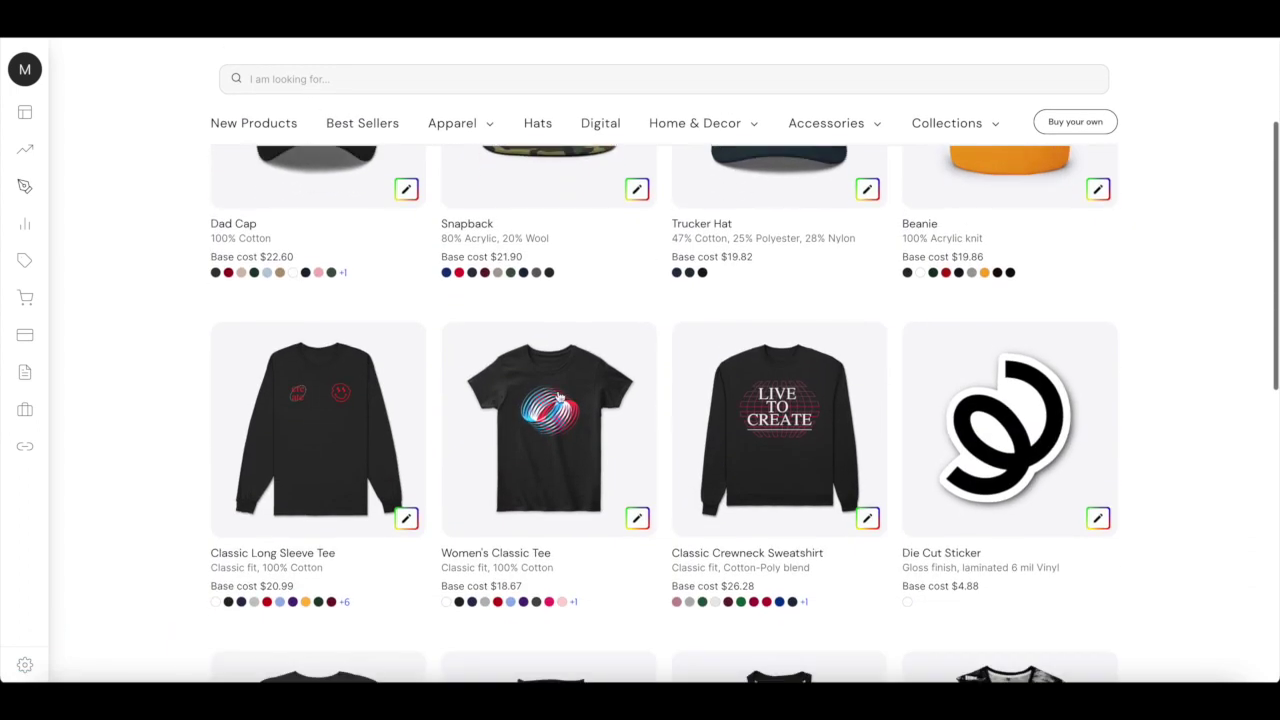
{"action": "left_click", "coordinate": [517, 472]}
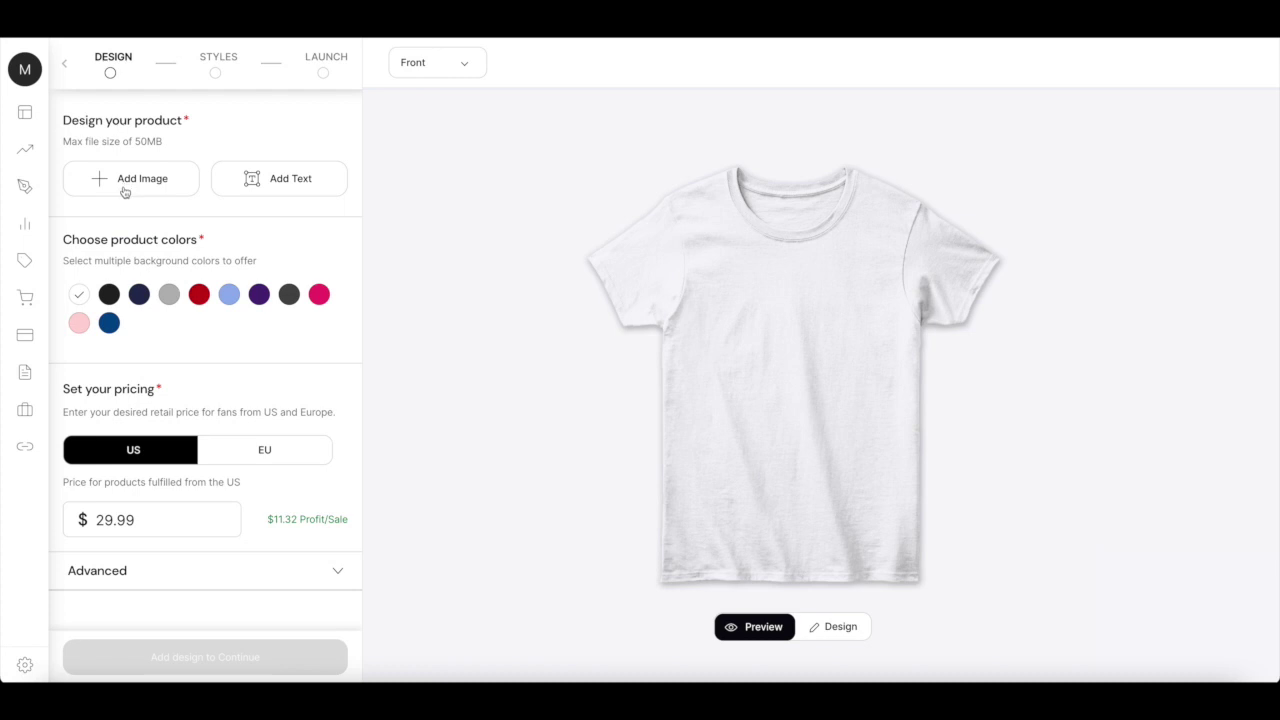
Step: Try a text element reading "sdjaksjdæa" on the shirt front and delete it
{"action": "left_click", "coordinate": [297, 194]}
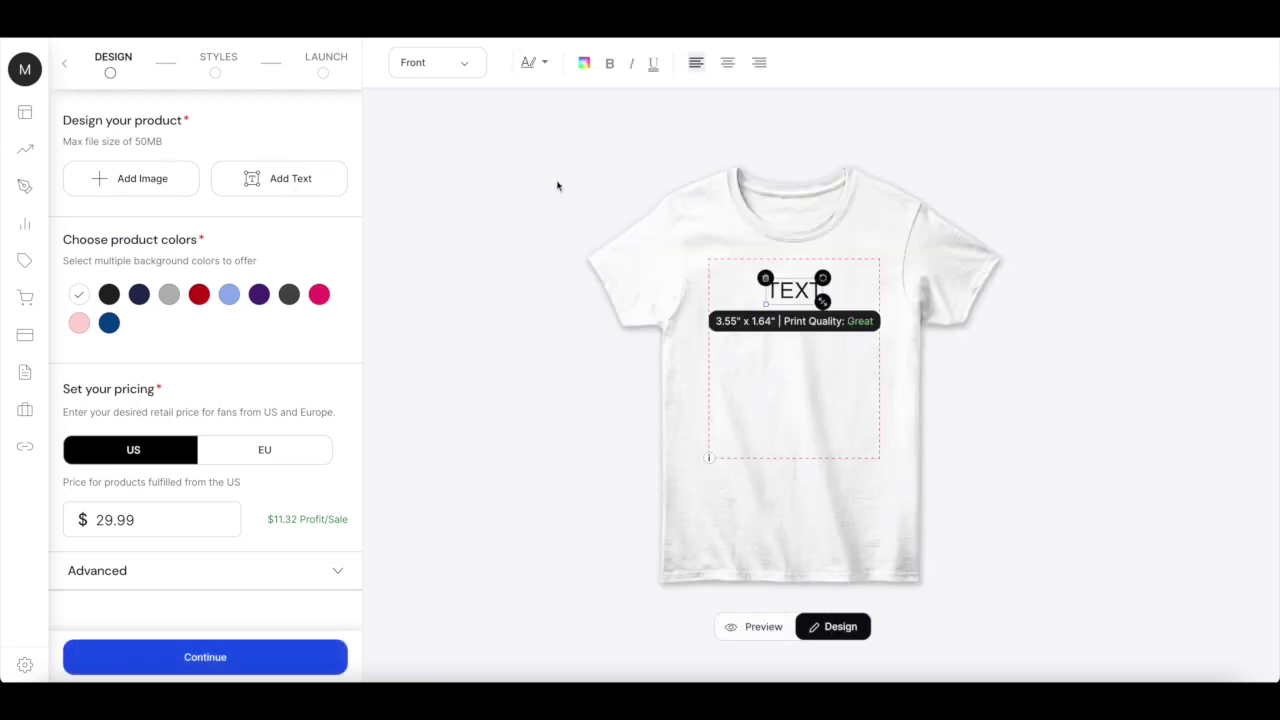
{"action": "left_click", "coordinate": [797, 285]}
{"action": "key", "text": "BackSpace"}
{"action": "key", "text": "BackSpace"}
{"action": "key", "text": "BackSpace"}
{"action": "key", "text": "BackSpace"}
{"action": "type", "text": "sdjaksjdæa"}
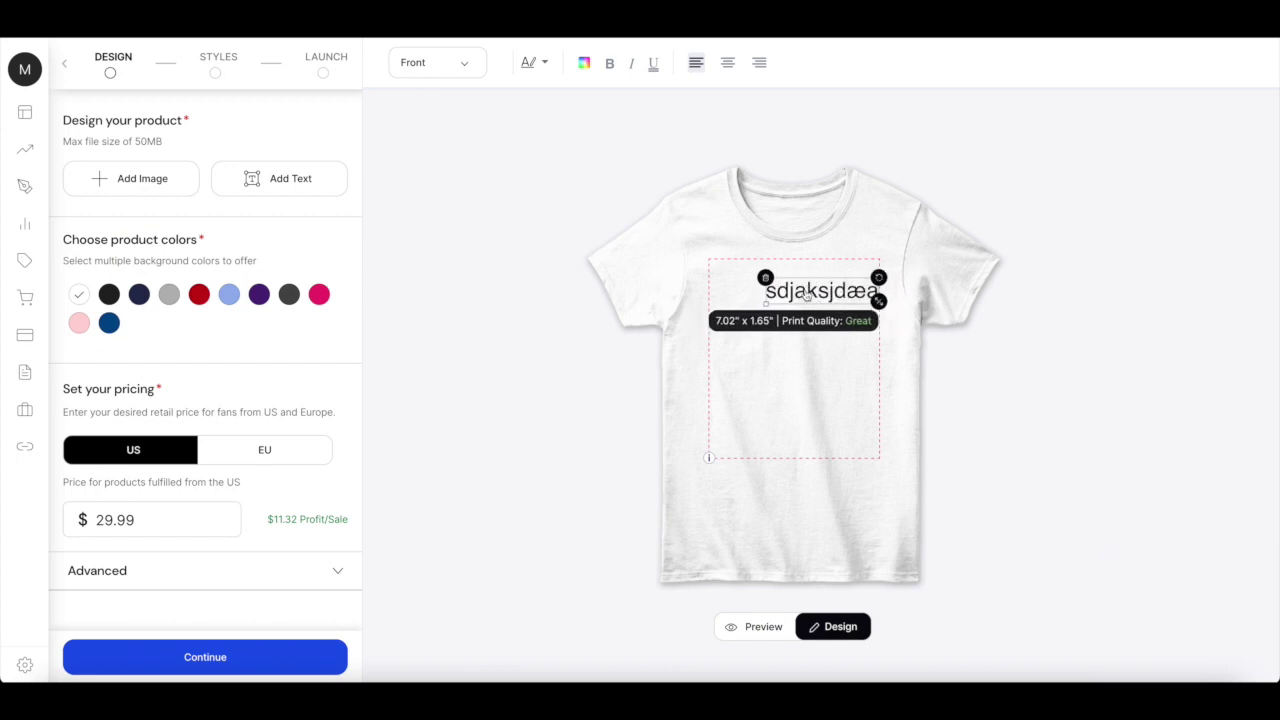
{"action": "left_click", "coordinate": [766, 278]}
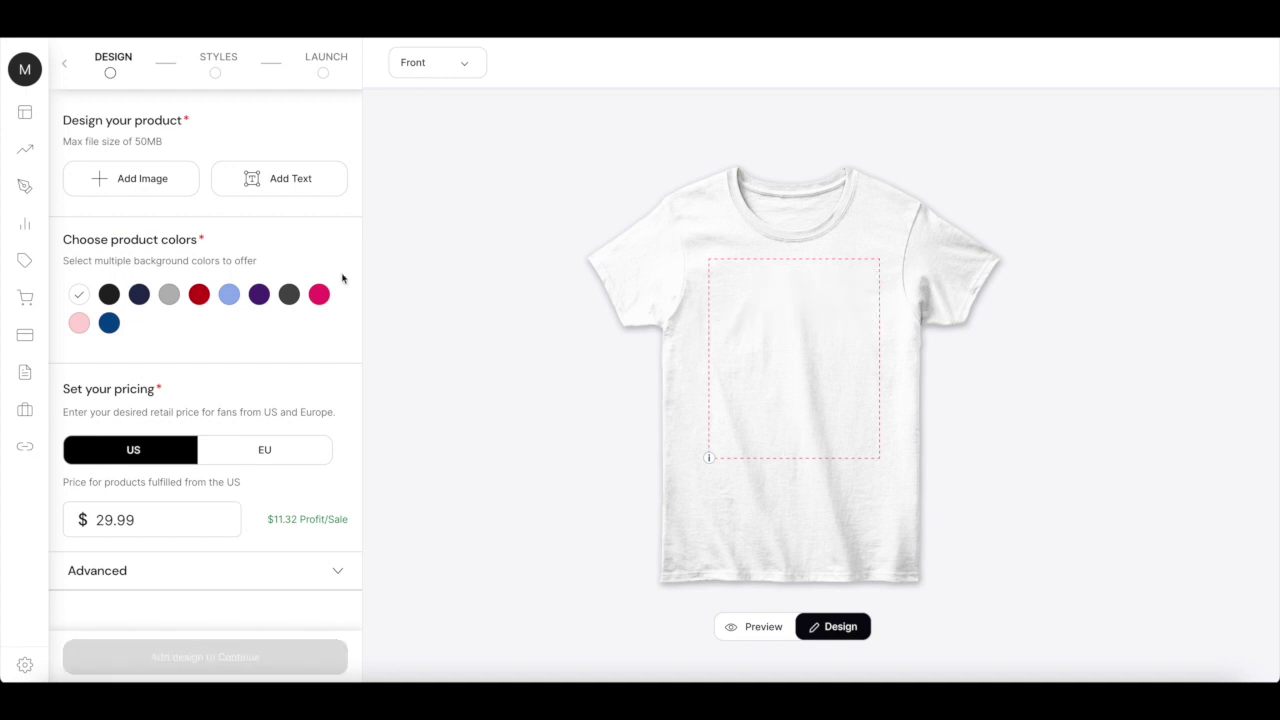
Step: Upload the "real deal" image from Dokumenter as artwork and centre it slightly higher on the shirt front
{"action": "left_click", "coordinate": [139, 186]}
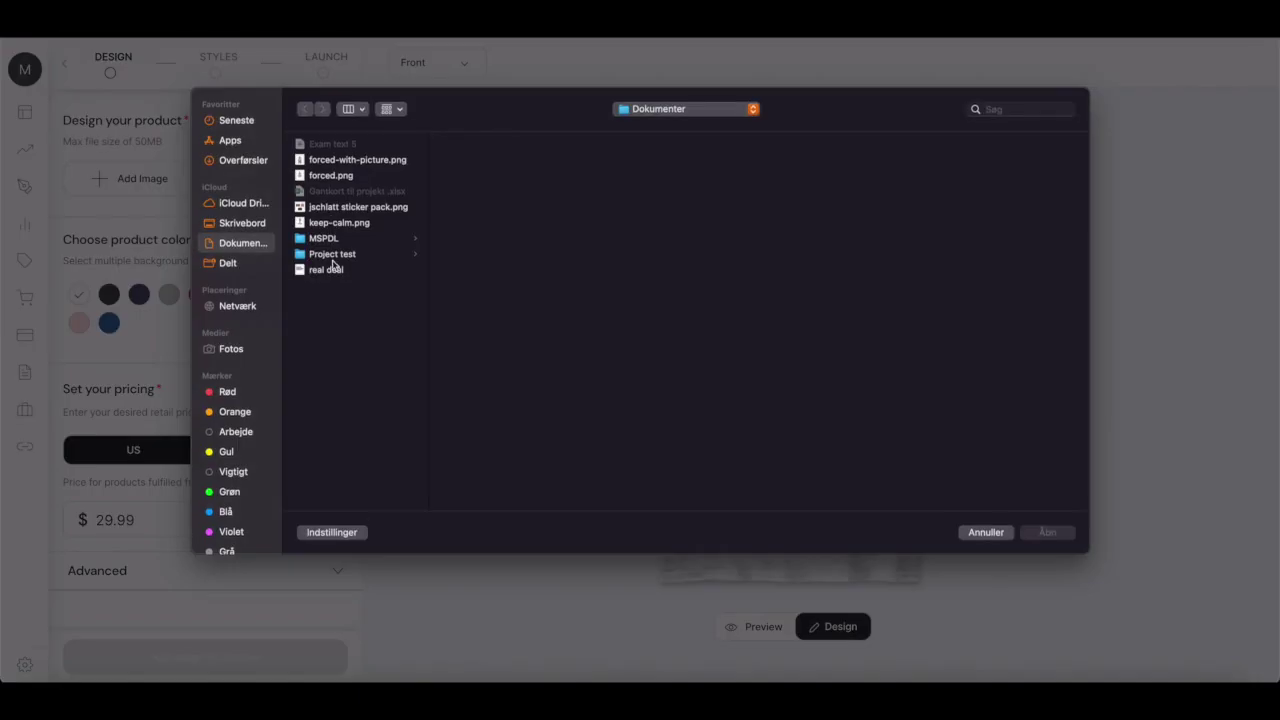
{"action": "double_click", "coordinate": [330, 270]}
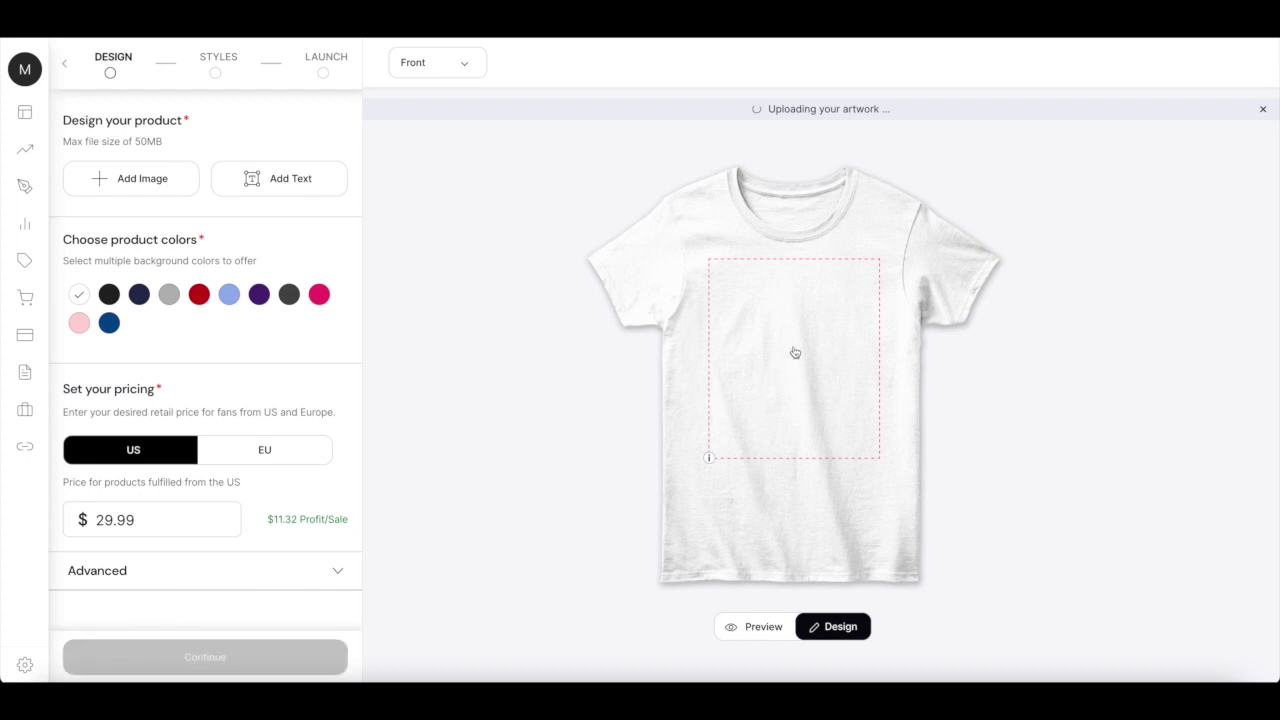
{"action": "left_click_drag", "start_coordinate": [794, 331], "coordinate": [793, 318]}
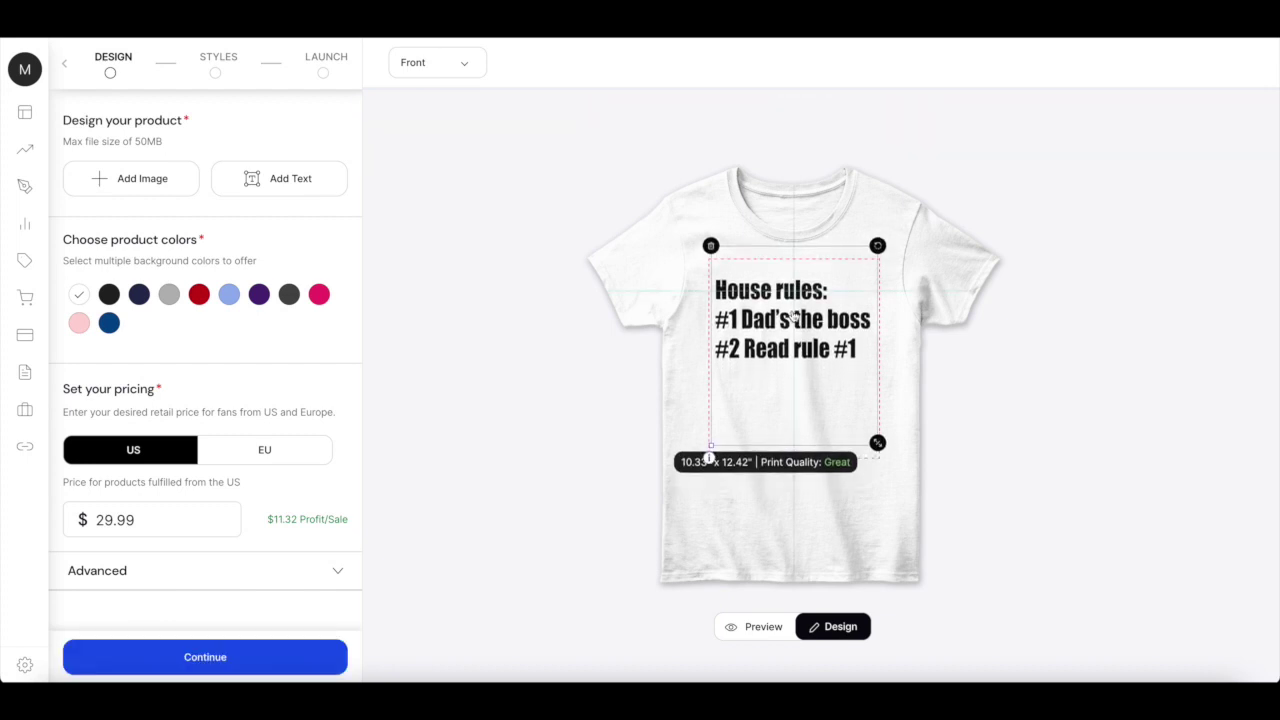
{"action": "left_click", "coordinate": [432, 360]}
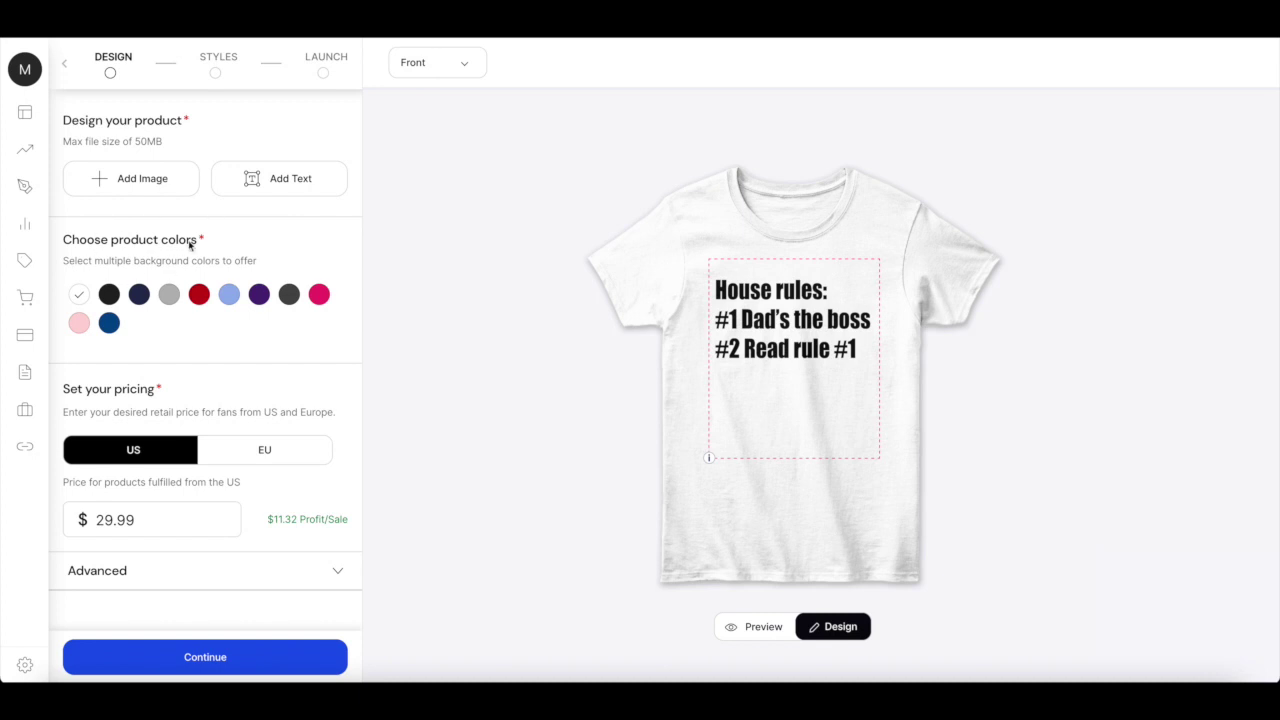
Step: Offer the tee in navy, grey, red and light blue in addition to white
{"action": "left_click", "coordinate": [143, 294]}
{"action": "left_click", "coordinate": [170, 295]}
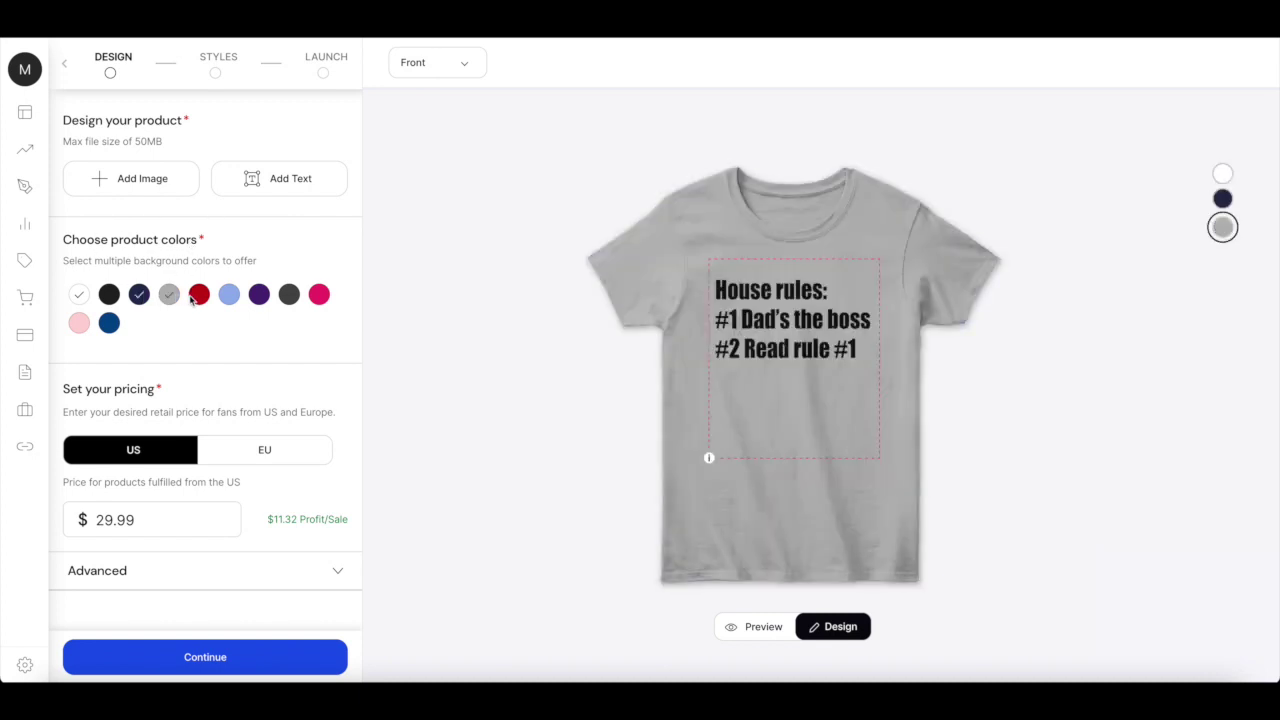
{"action": "left_click", "coordinate": [199, 295]}
{"action": "left_click", "coordinate": [229, 295]}
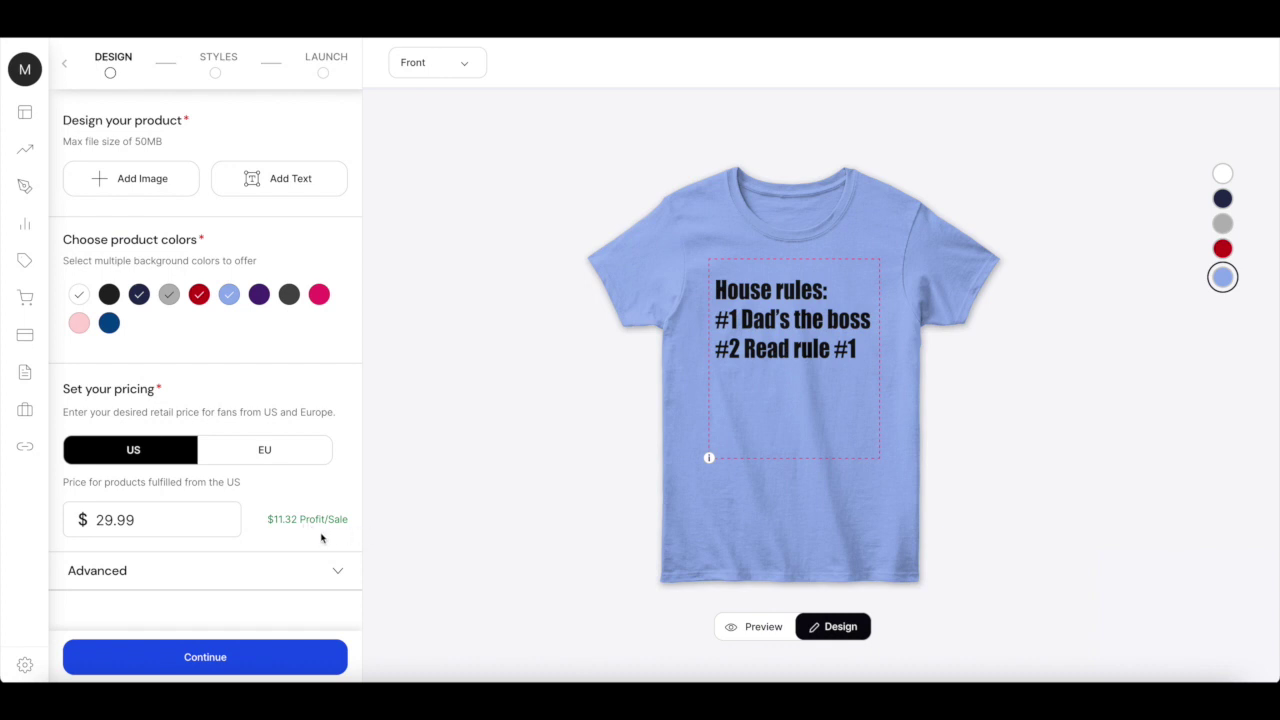
Step: Set red as the tee's featured color in the advanced showcase settings
{"action": "left_click", "coordinate": [336, 572]}
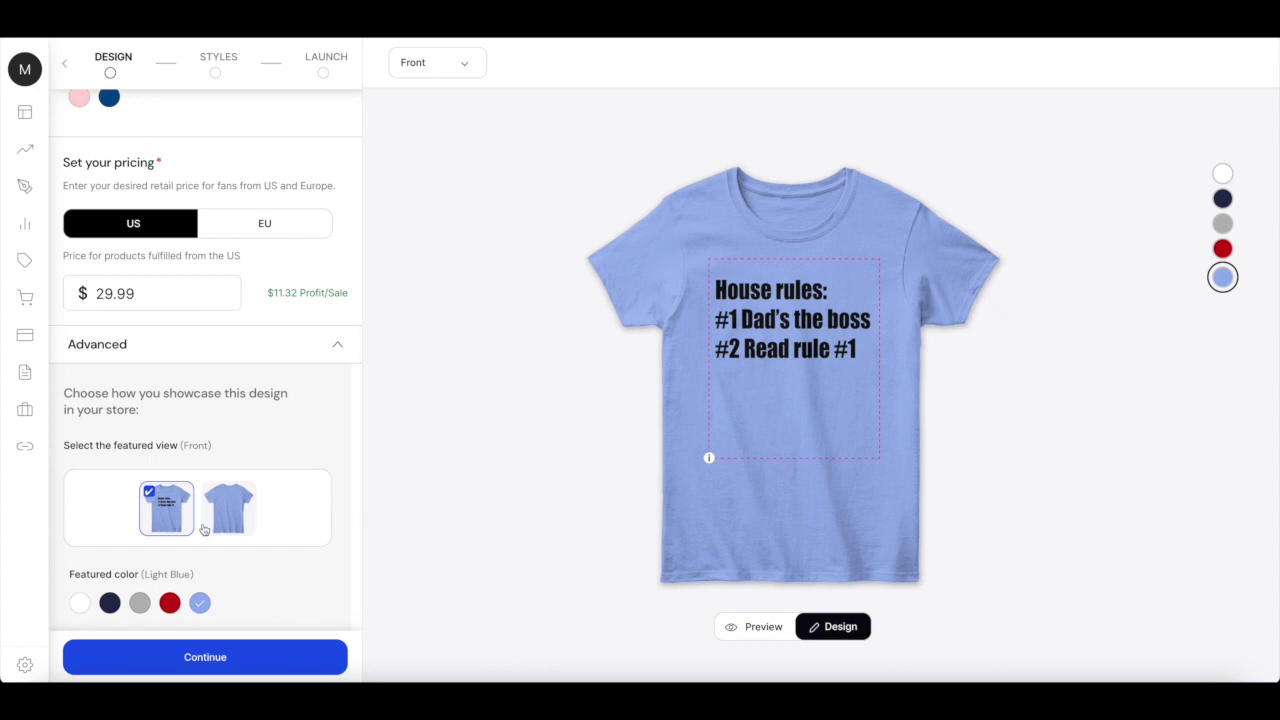
{"action": "scroll", "coordinate": [204, 530], "scroll_direction": "down", "scroll_amount": 1}
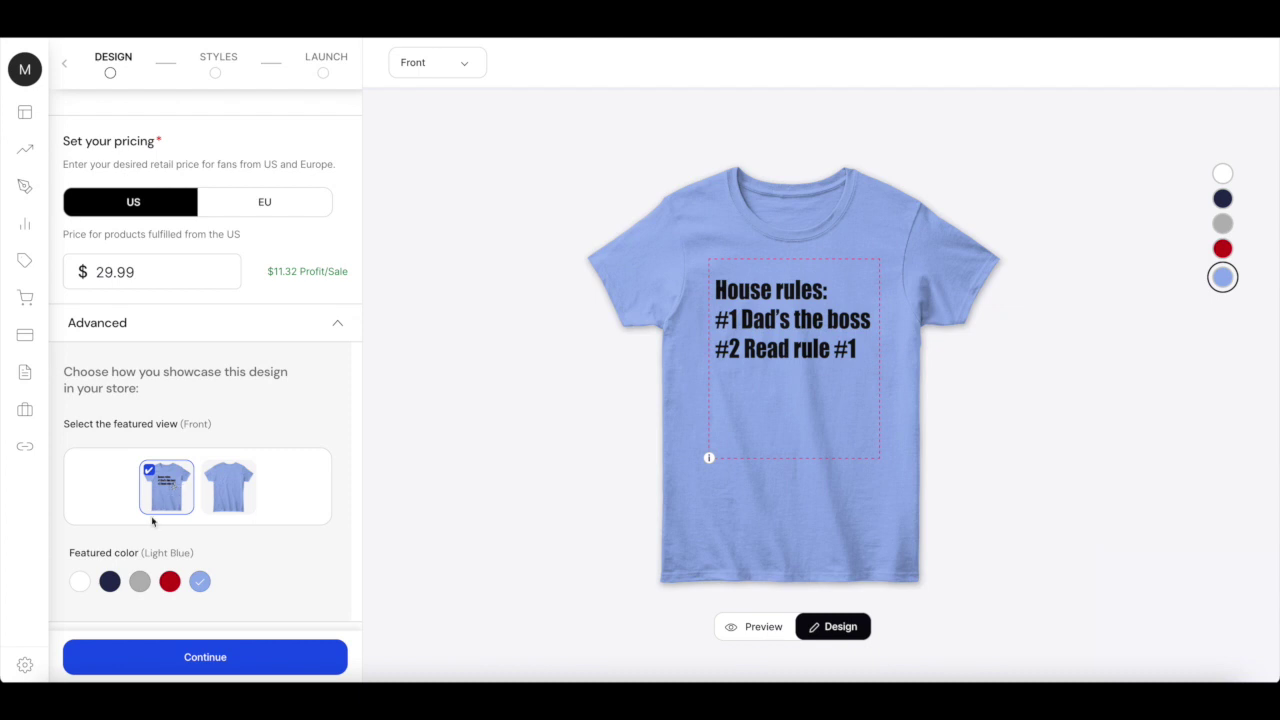
{"action": "left_click", "coordinate": [170, 584]}
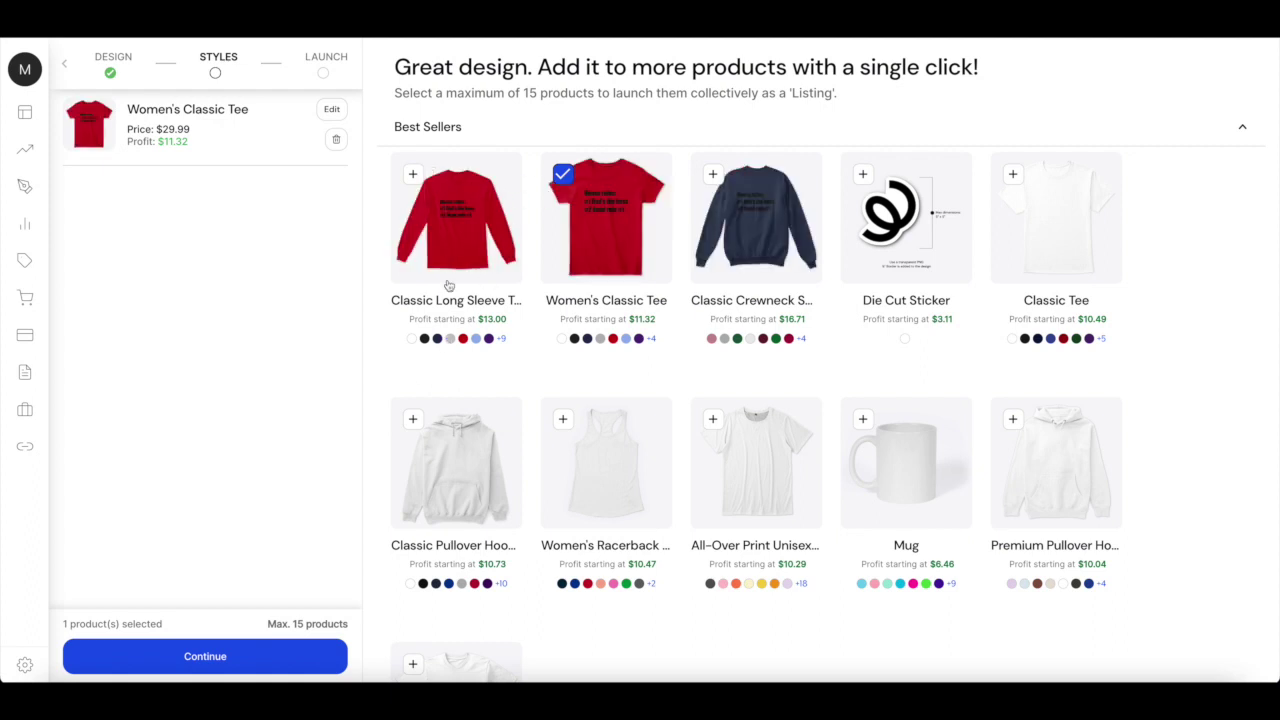
Step: Add the design to the Classic Long Sleeve Tee, Mug and Die Cut Sticker, and continue to the launch stage
{"action": "left_click", "coordinate": [413, 175]}
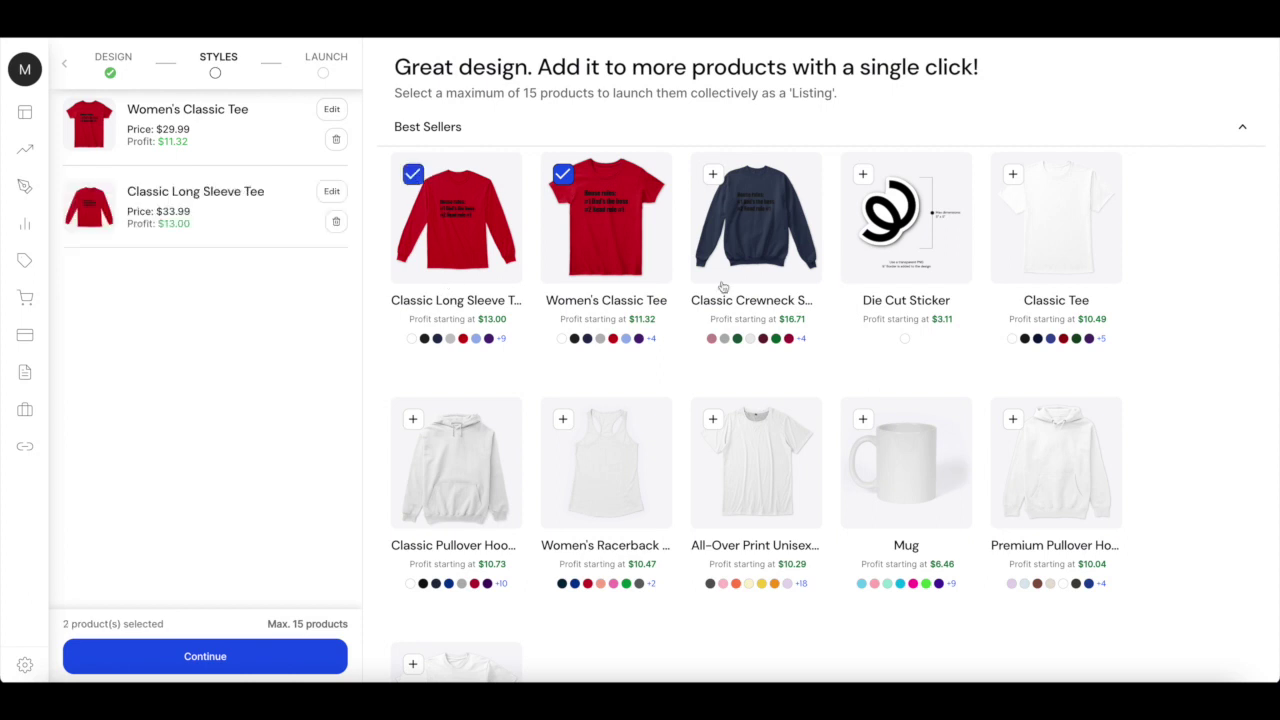
{"action": "left_click", "coordinate": [863, 419]}
{"action": "left_click", "coordinate": [863, 175]}
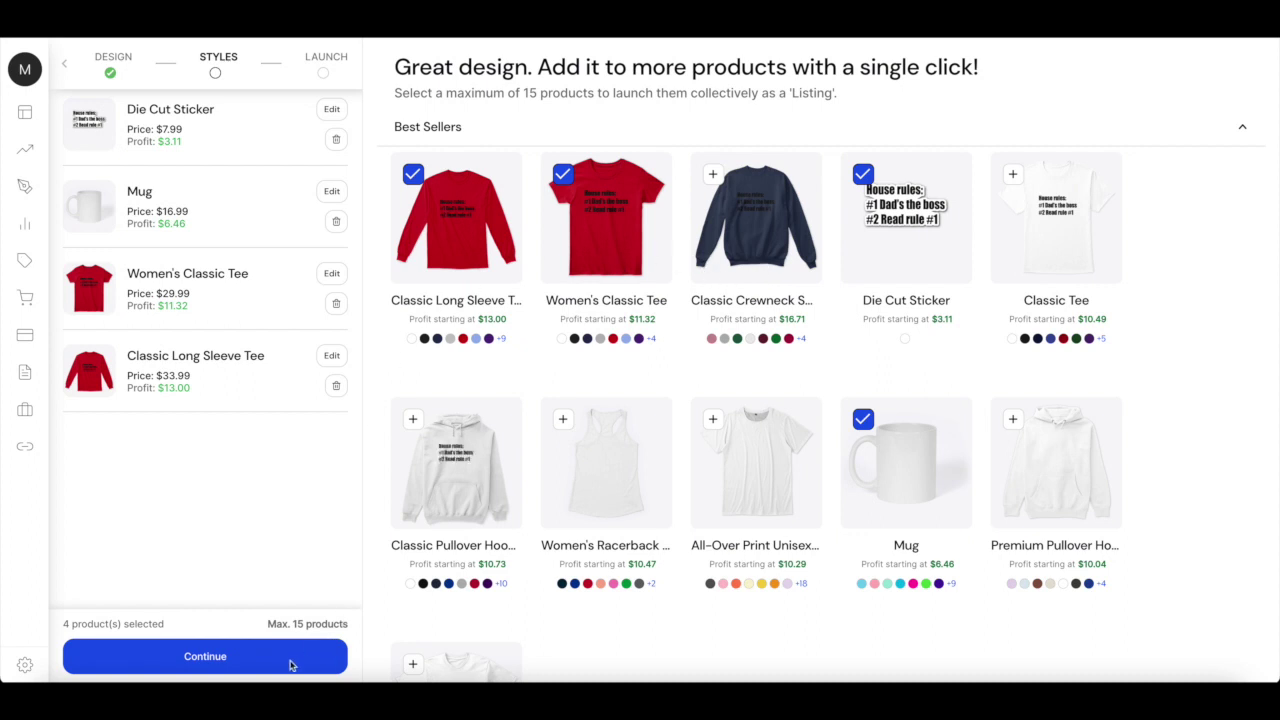
{"action": "left_click", "coordinate": [204, 658]}
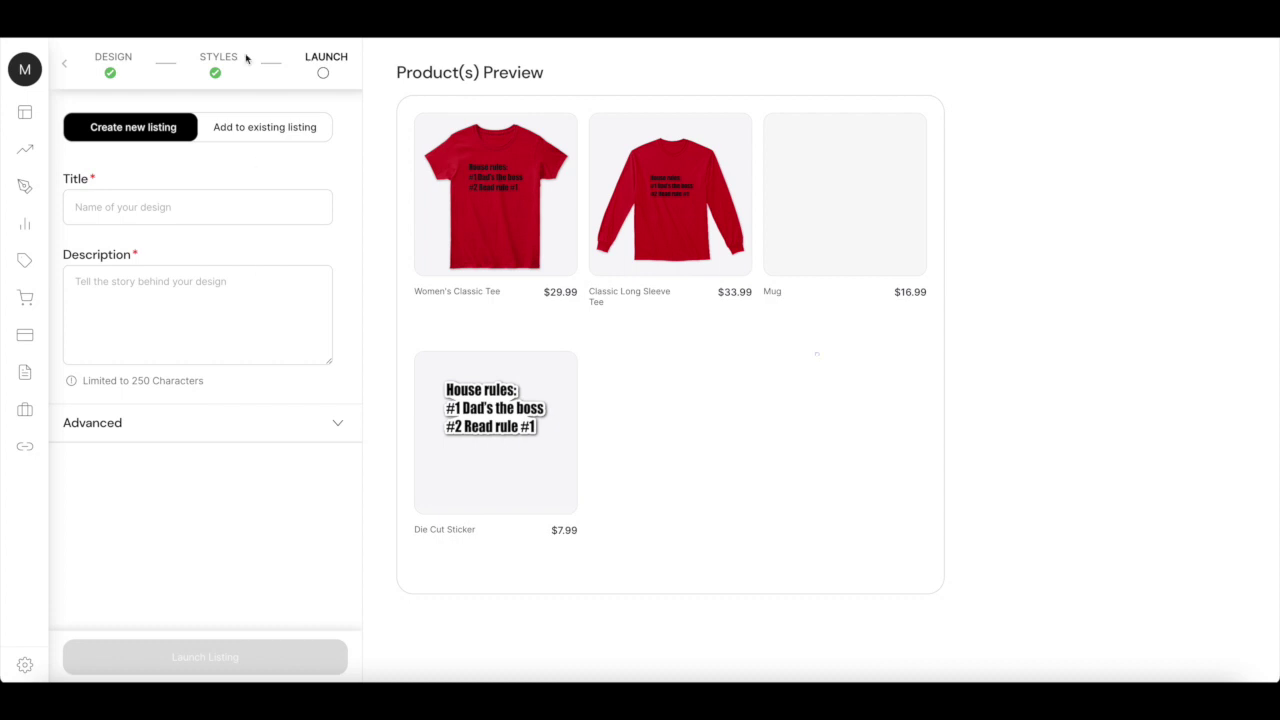
Step: Enter "Test" as both the title and the description of the new listing
{"action": "left_click", "coordinate": [182, 208]}
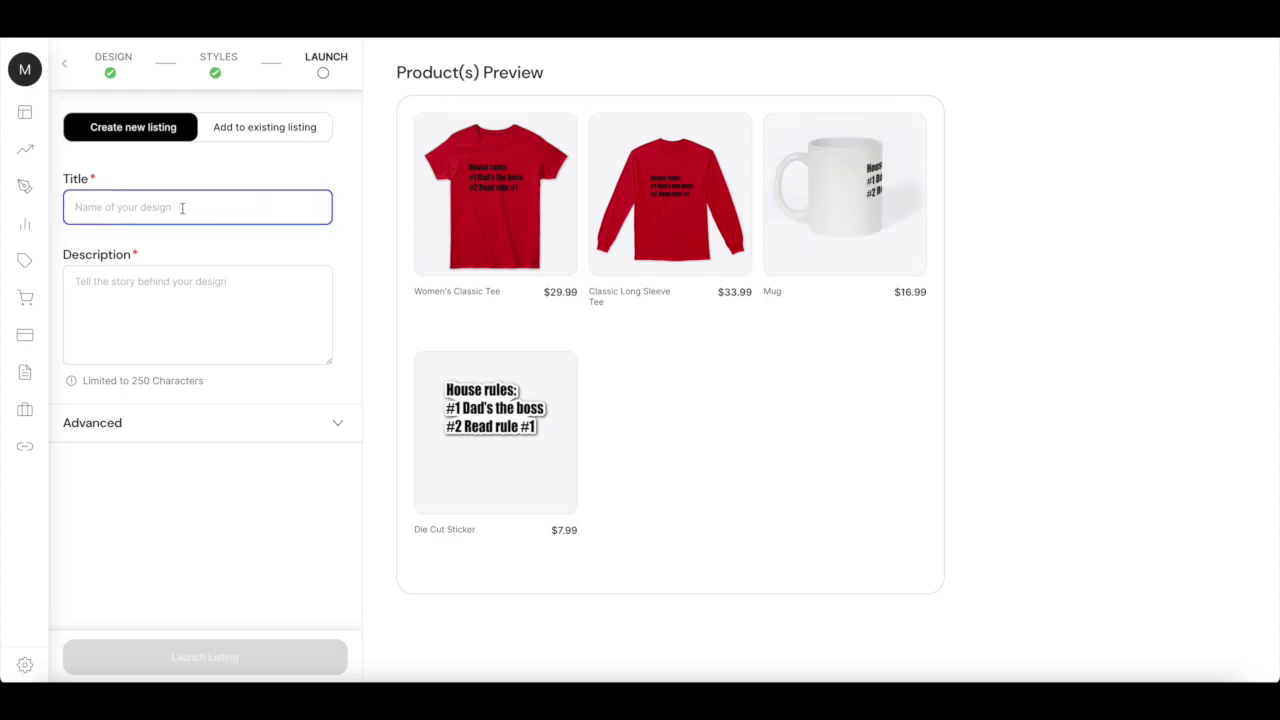
{"action": "type", "text": "Test"}
{"action": "left_click", "coordinate": [173, 300]}
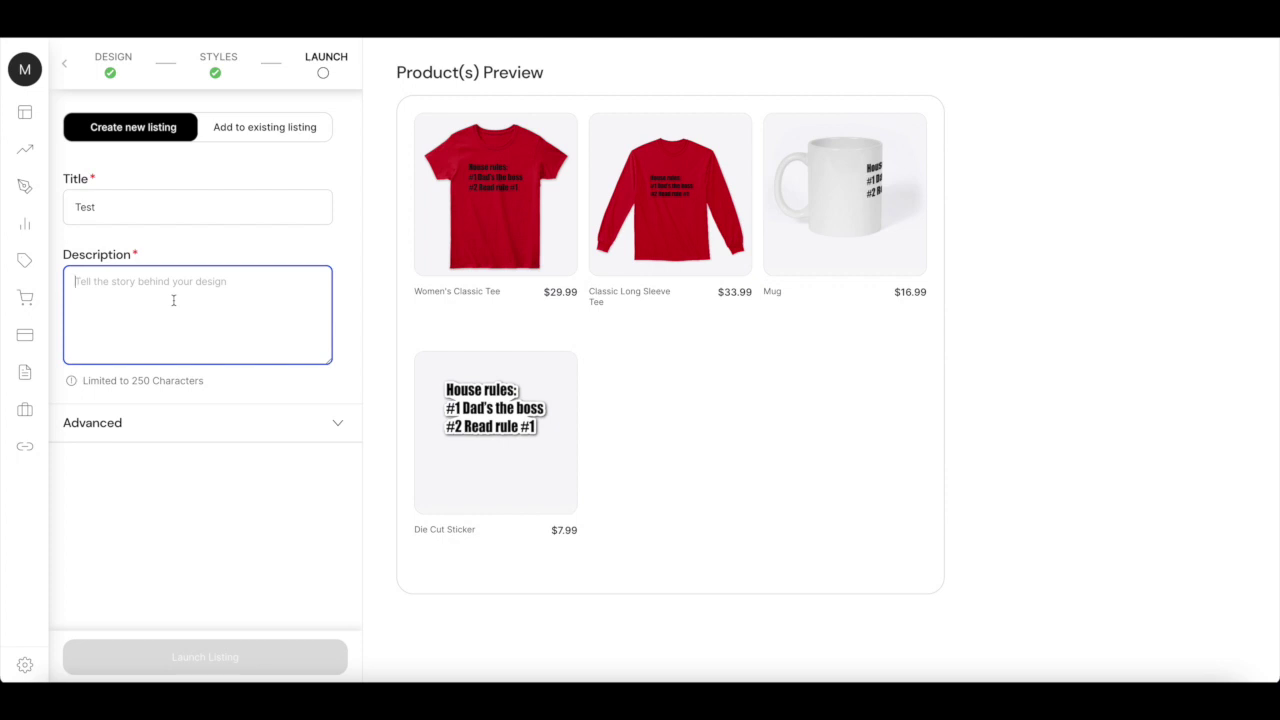
{"action": "type", "text": "Ts"}
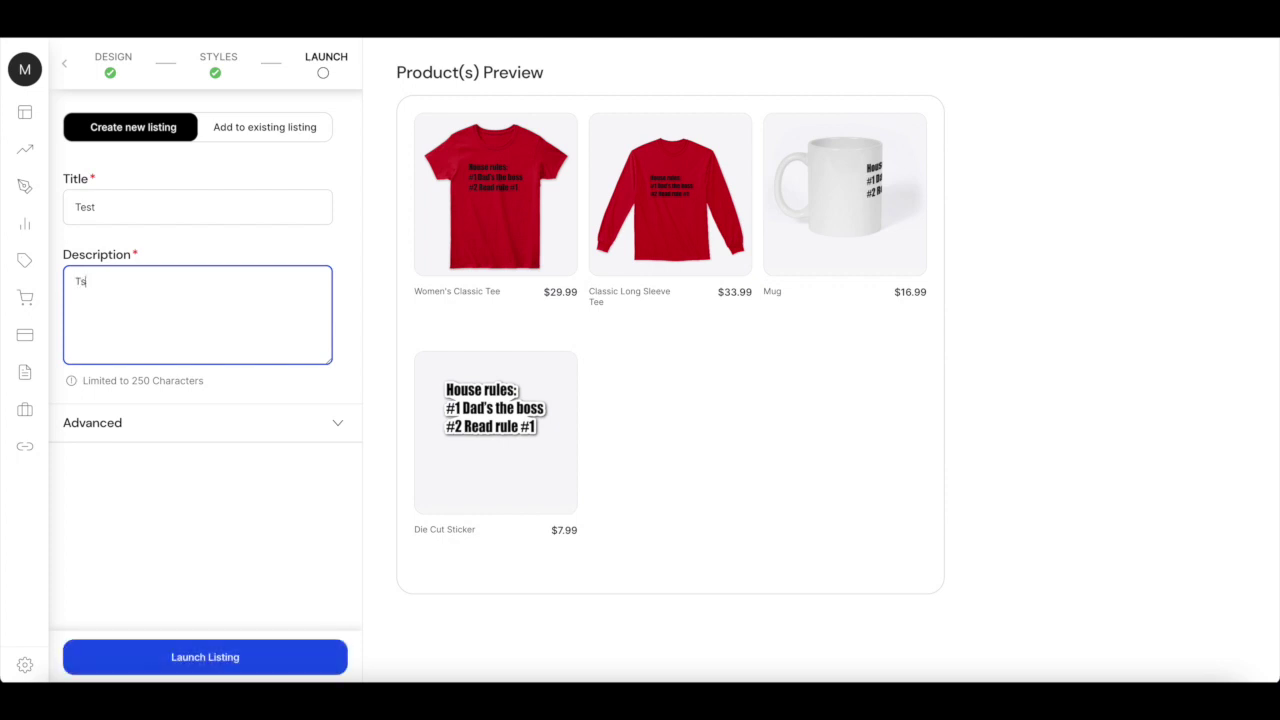
Step: Set the listing's URL handle to "house-rules" in the advanced settings
{"action": "left_click", "coordinate": [337, 426]}
{"action": "scroll", "coordinate": [263, 430], "scroll_direction": "down", "scroll_amount": 2}
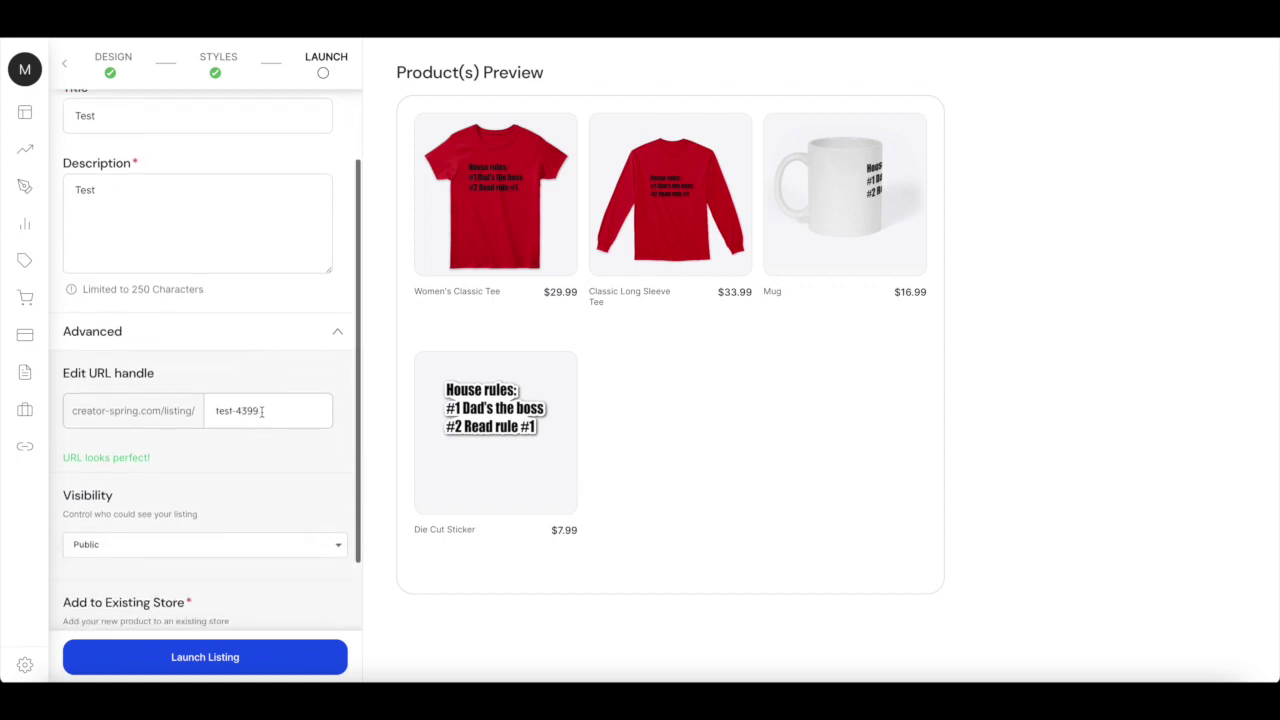
{"action": "left_click", "coordinate": [286, 414]}
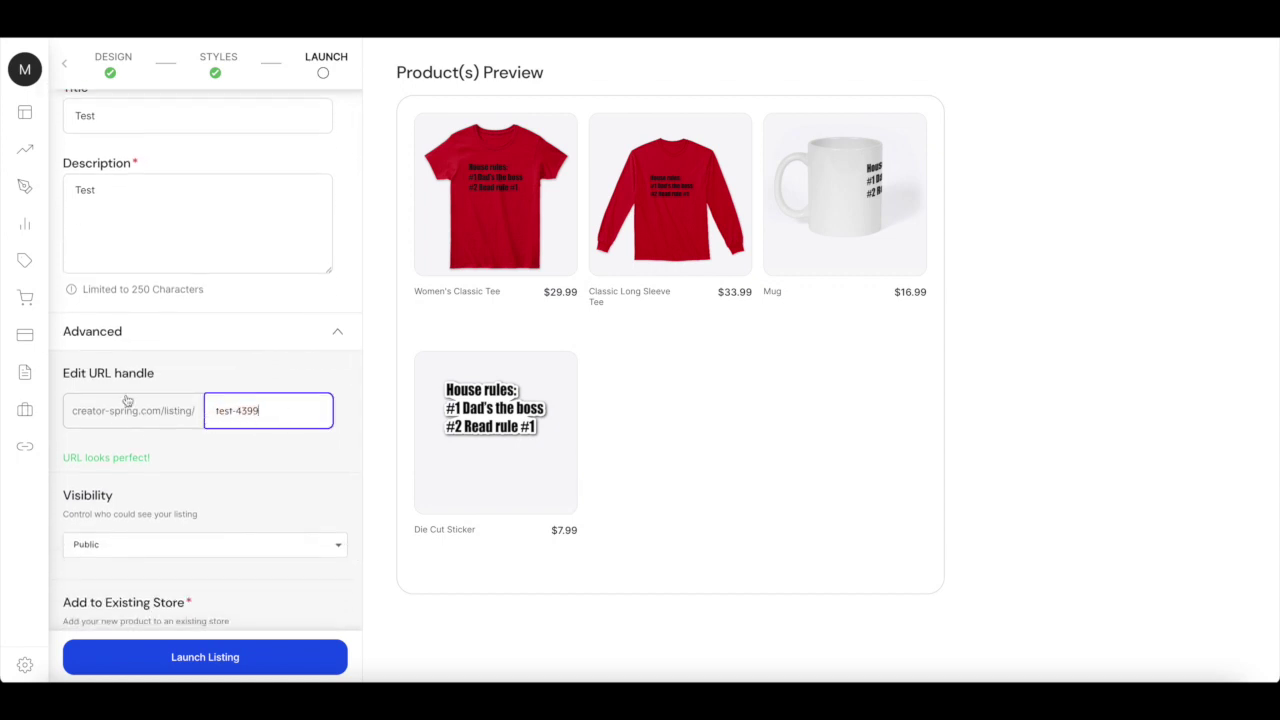
{"action": "left_click_drag", "start_coordinate": [277, 410], "coordinate": [196, 420]}
{"action": "type", "text": "hlu"}
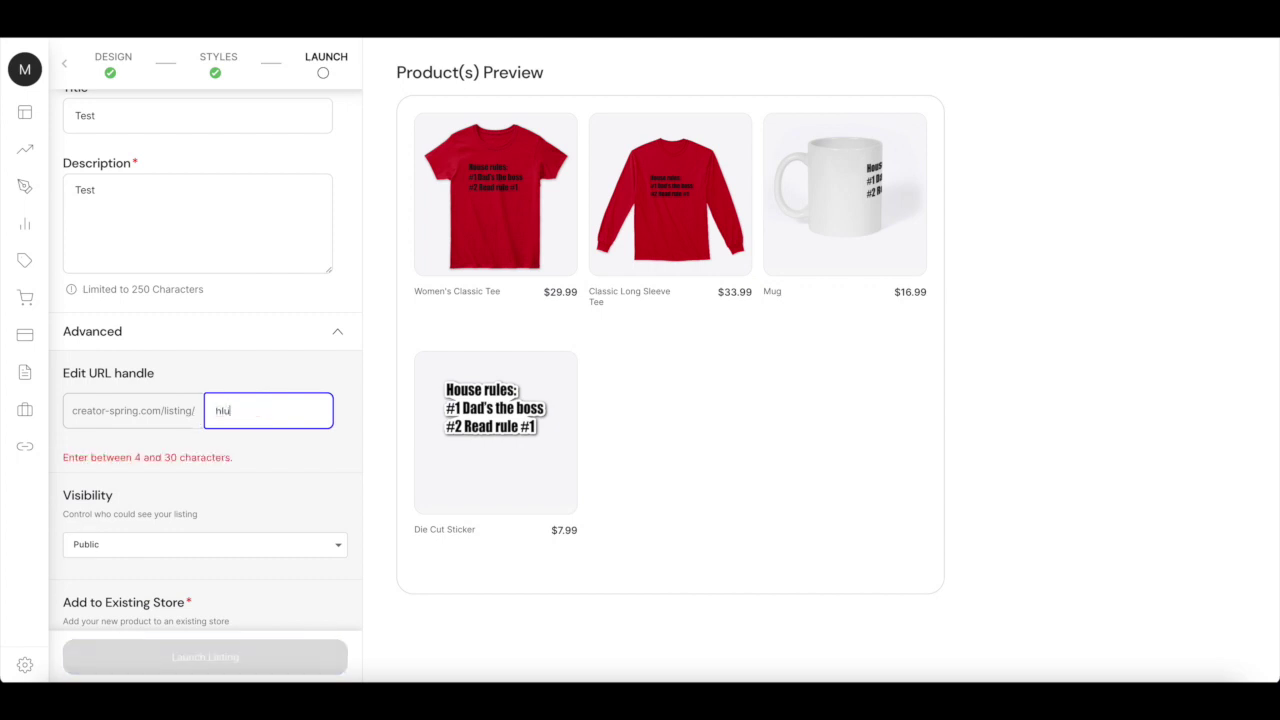
{"action": "type", "text": "ou"}
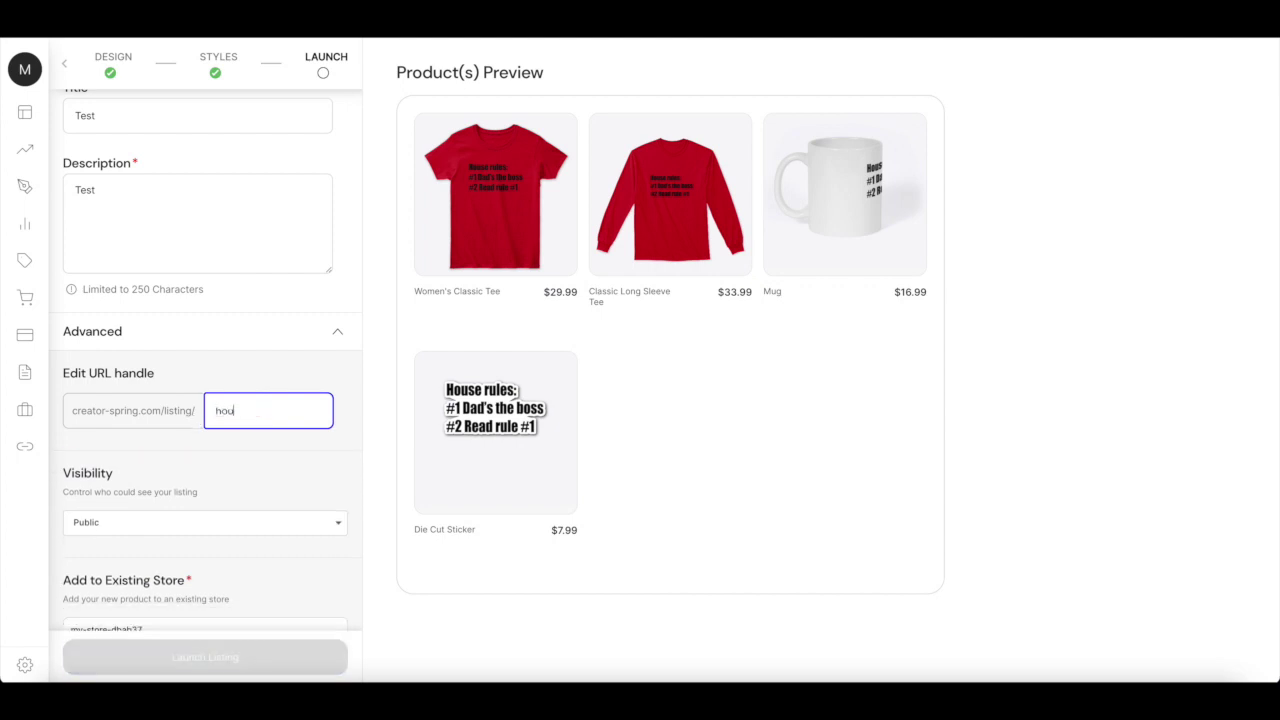
{"action": "type", "text": "serules"}
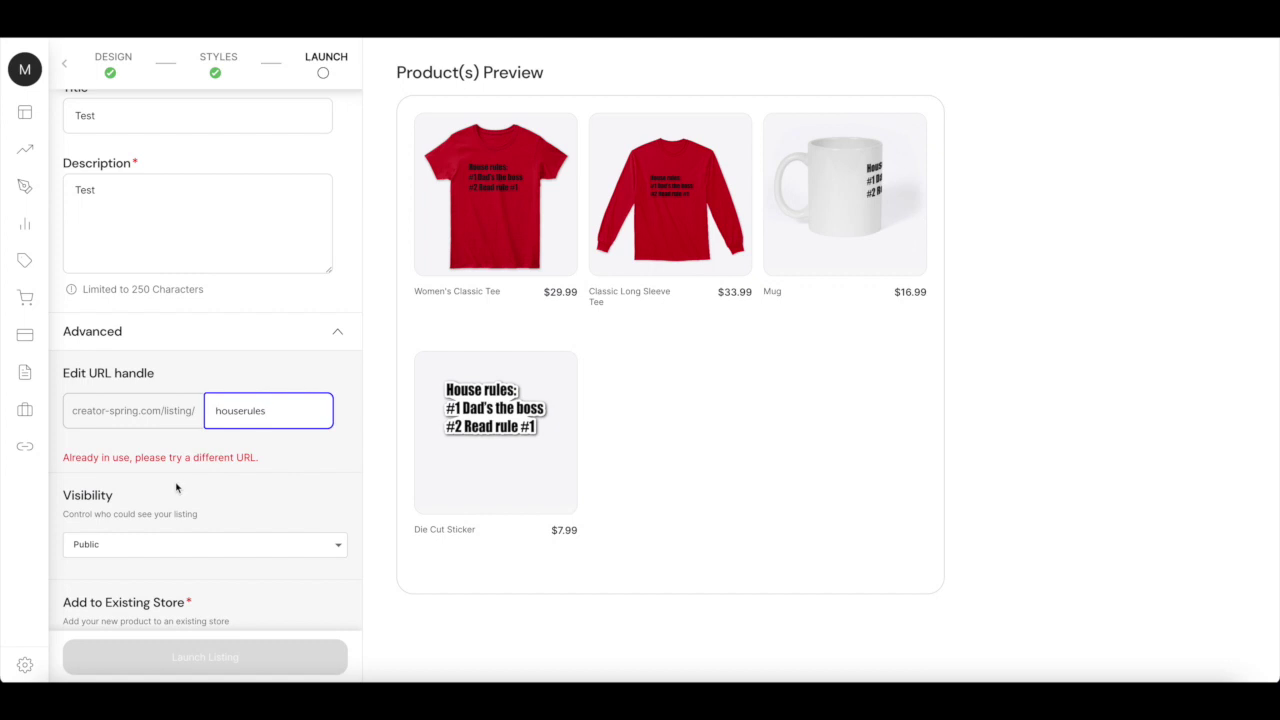
{"action": "left_click", "coordinate": [242, 411]}
{"action": "type", "text": "-"}
{"action": "left_click", "coordinate": [269, 463]}
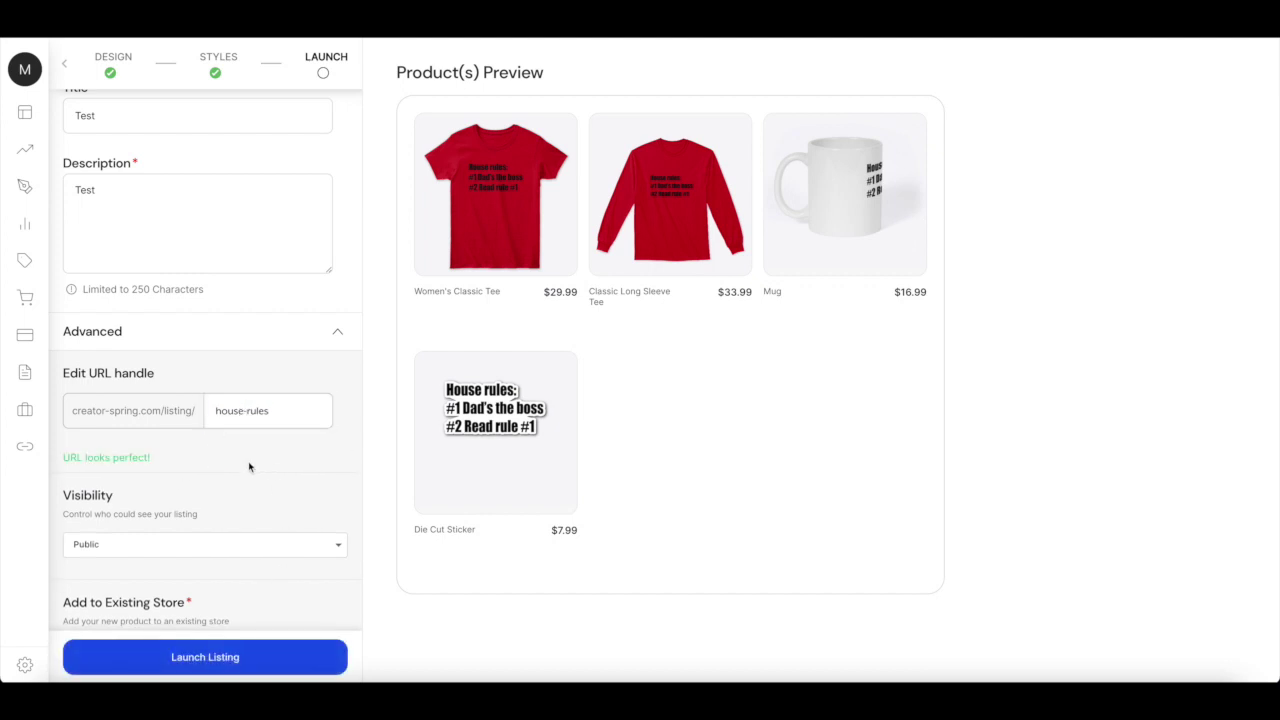
Step: Keep the listing's visibility at Public and launch the listing
{"action": "scroll", "coordinate": [250, 460], "scroll_direction": "down", "scroll_amount": 1}
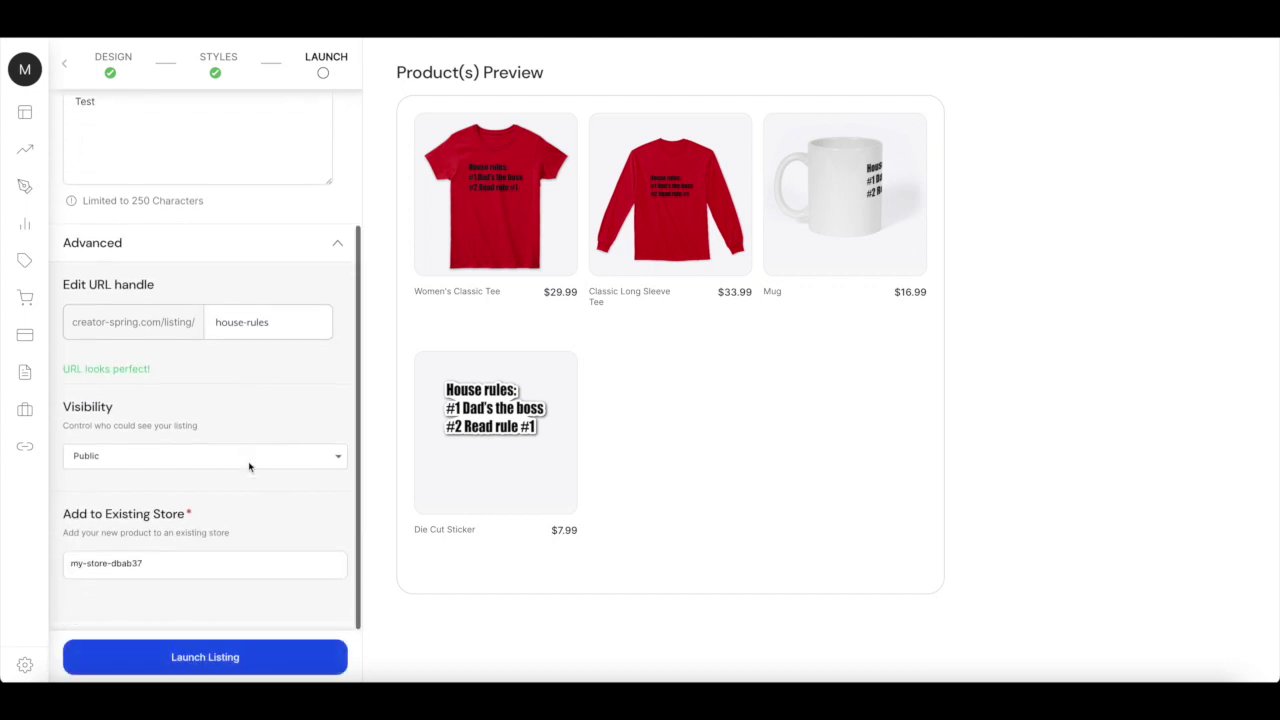
{"action": "left_click", "coordinate": [132, 462]}
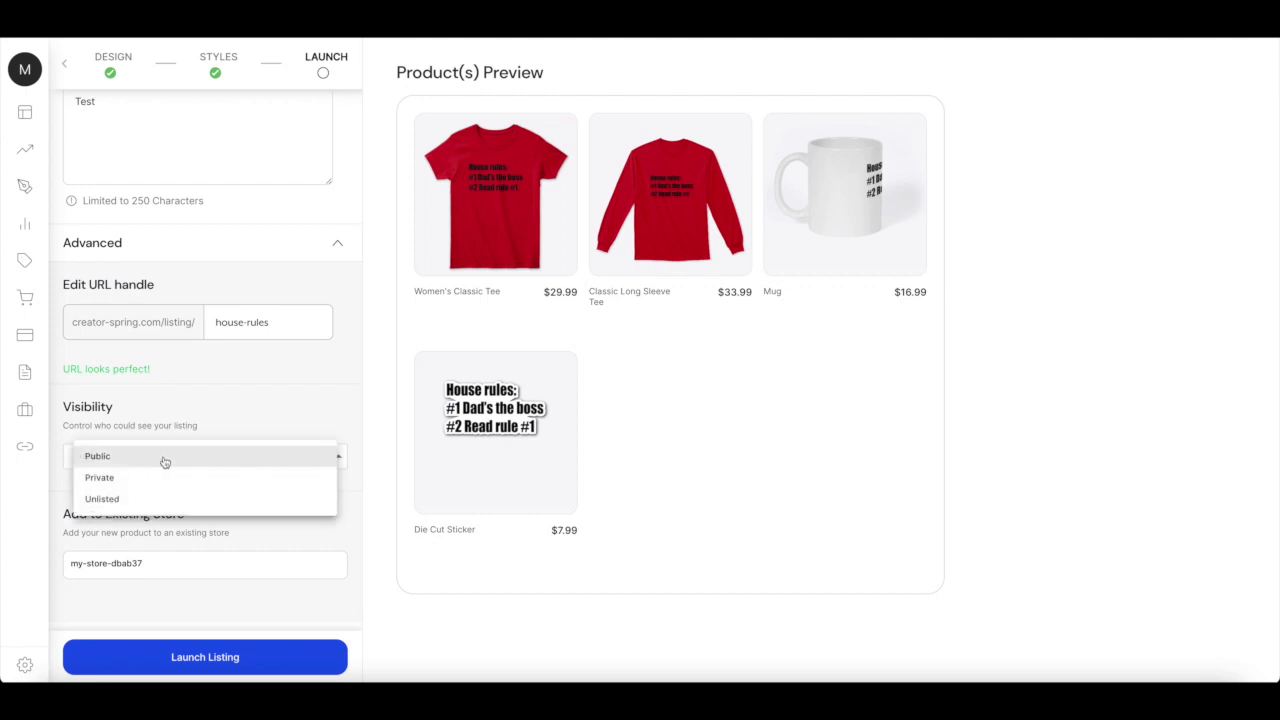
{"action": "left_click", "coordinate": [100, 460]}
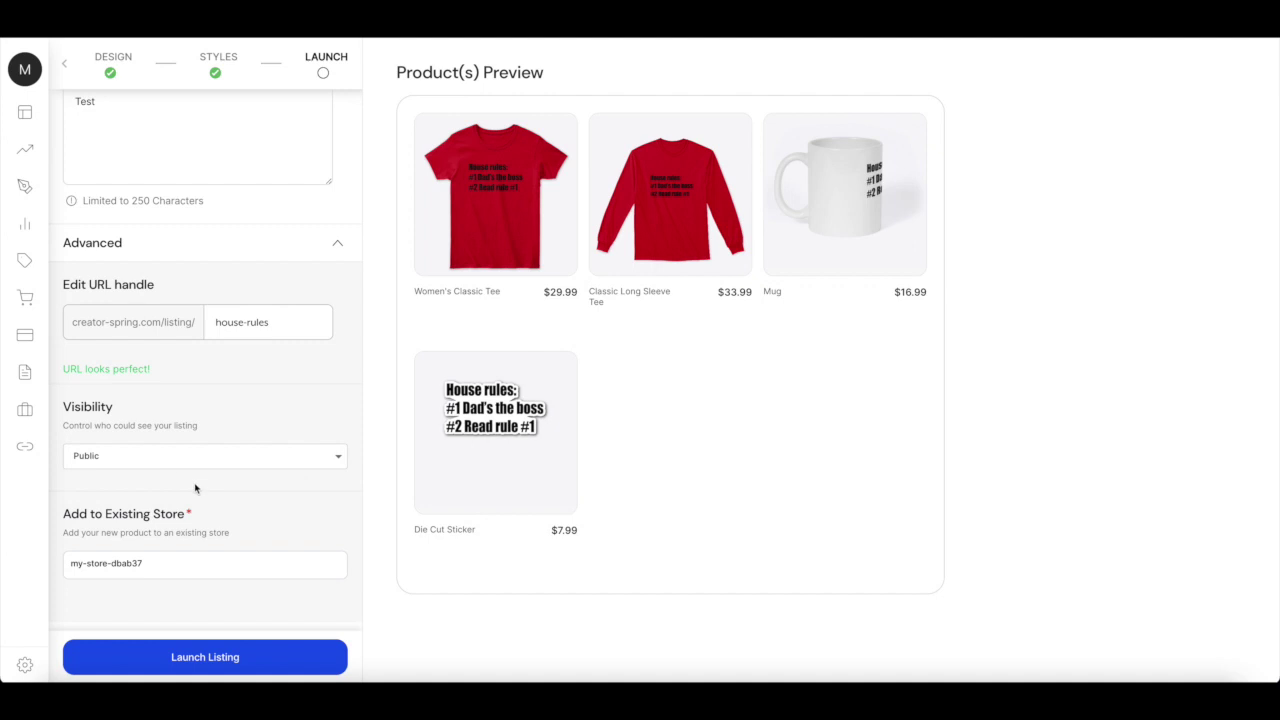
{"action": "left_click", "coordinate": [204, 657]}
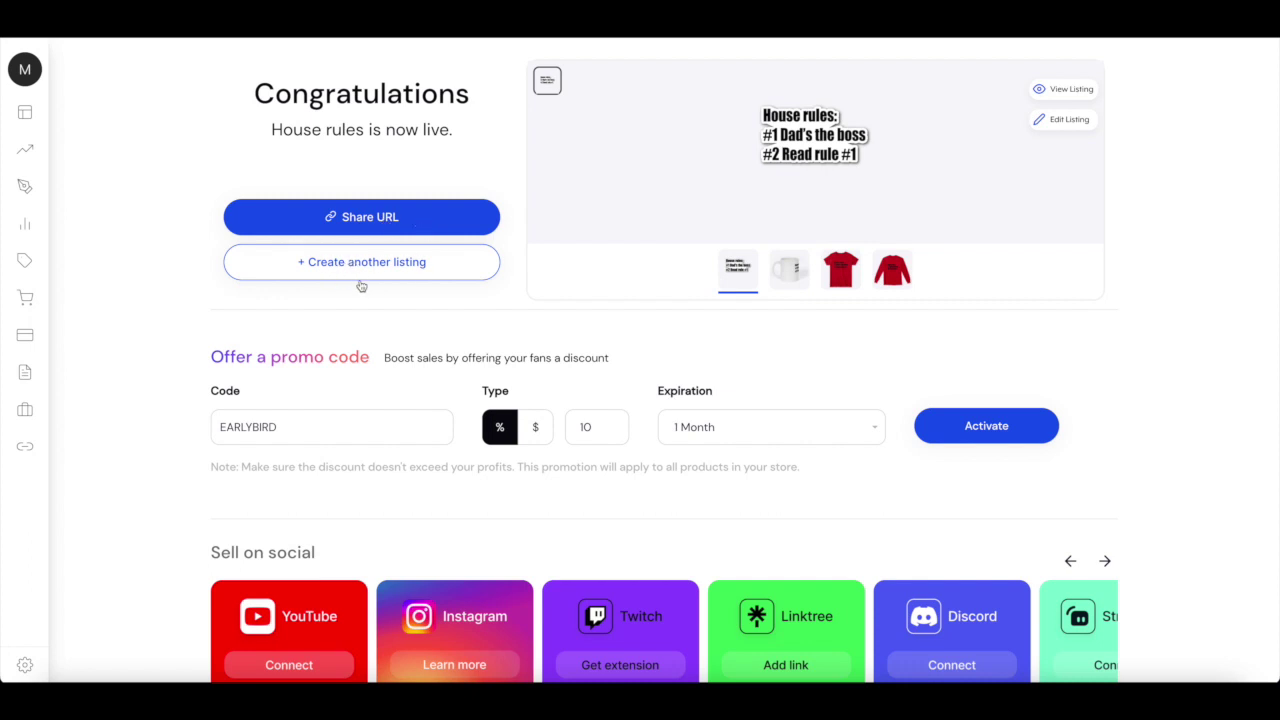
Step: Examine the promo code offer's code, expiration and discount amount settings
{"action": "left_click_drag", "start_coordinate": [208, 360], "coordinate": [388, 369]}
{"action": "left_click", "coordinate": [400, 362]}
{"action": "left_click_drag", "start_coordinate": [286, 426], "coordinate": [194, 433]}
{"action": "left_click", "coordinate": [194, 433]}
{"action": "left_click", "coordinate": [750, 430]}
{"action": "left_click", "coordinate": [750, 428]}
{"action": "left_click", "coordinate": [591, 427]}
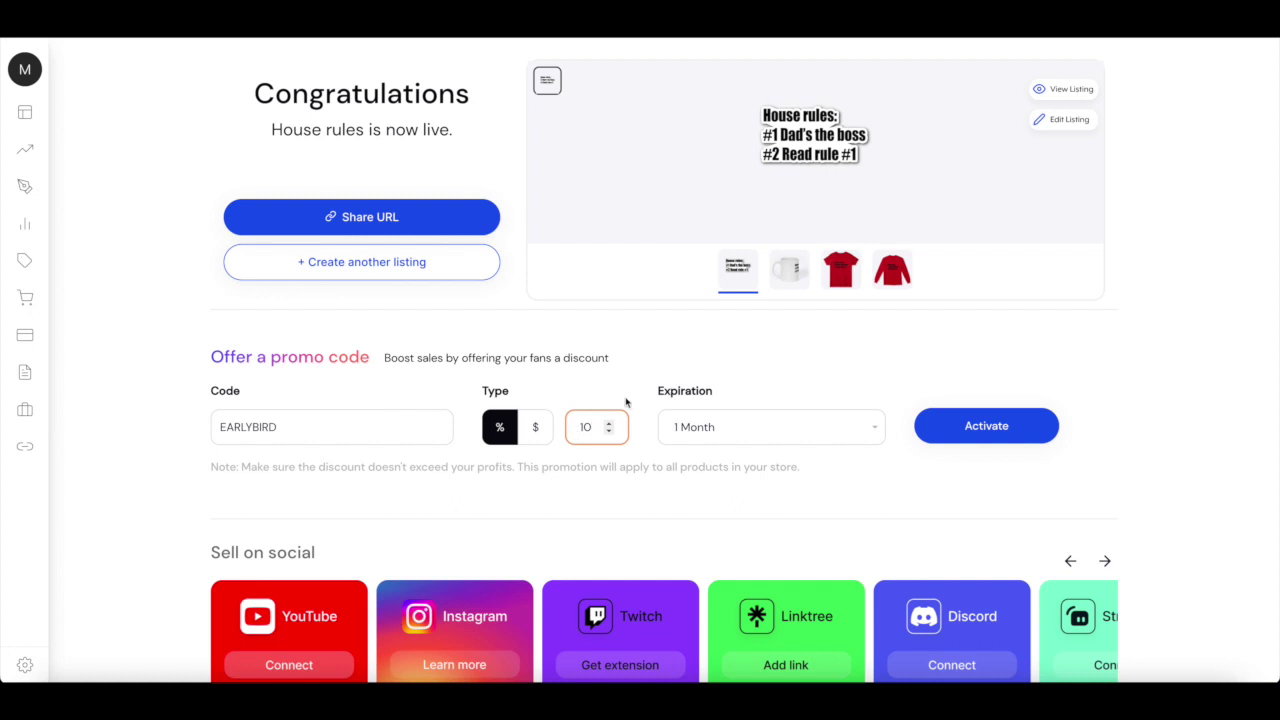